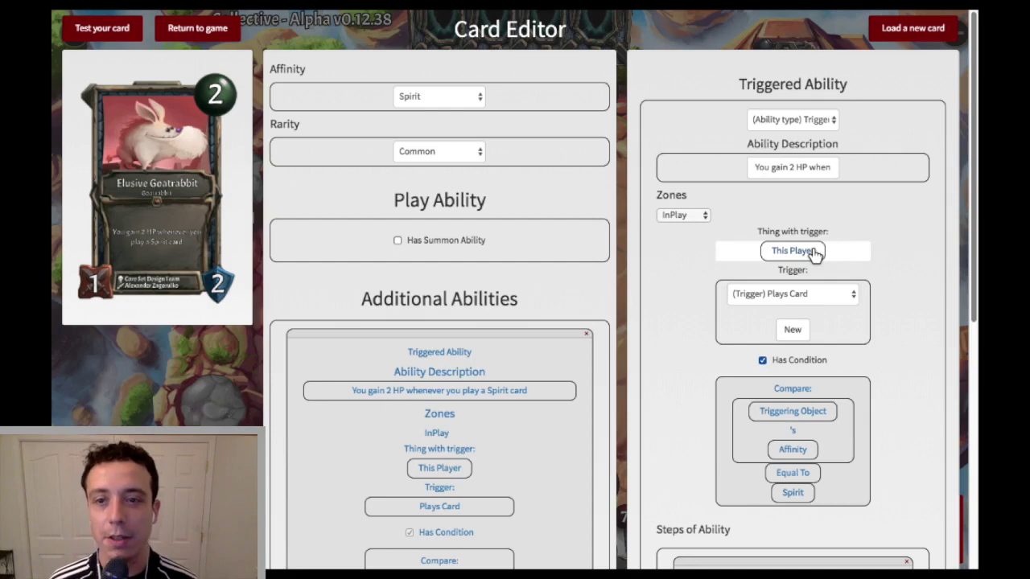
Open the "This Player" block of the Elusive Goatrabbit's triggered ability and examine its "Thing with trigger" setting.
click(824, 294)
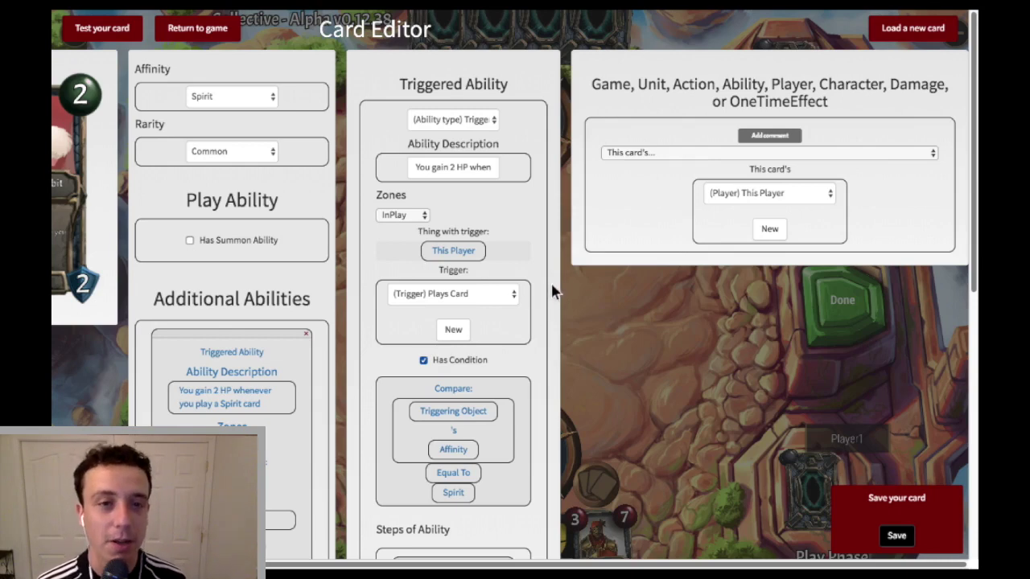
triple_click(440, 229)
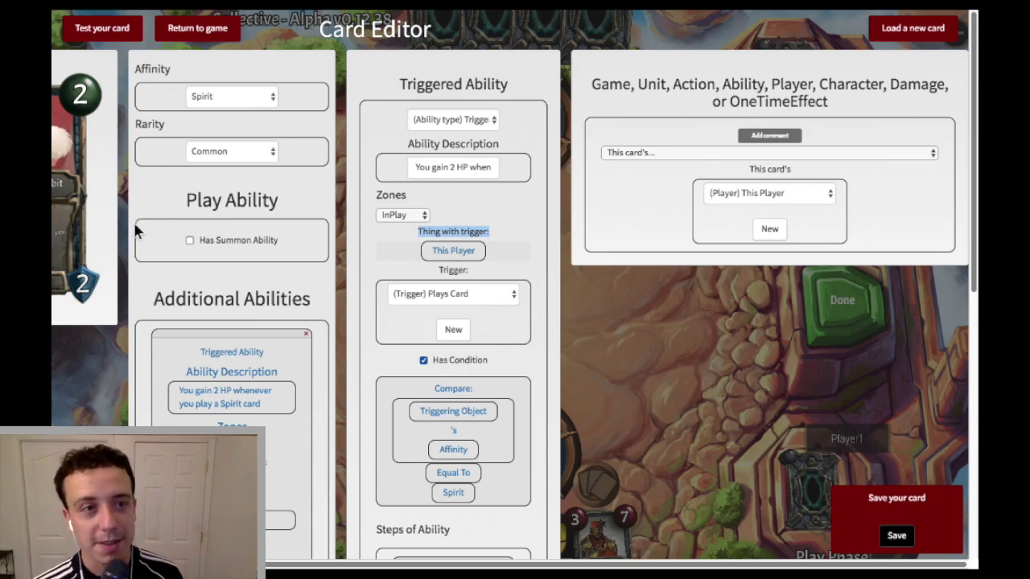
click(577, 323)
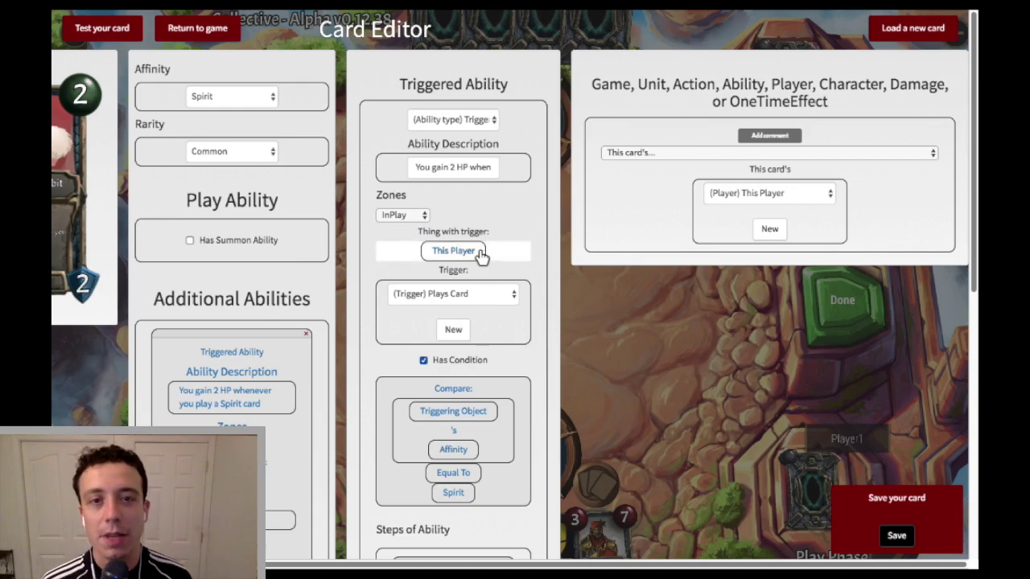
Inspect the Elusive Goatrabbit's Affinity comparison condition and the ability step that modifies the controller's HP.
scroll(587, 424, down, 3)
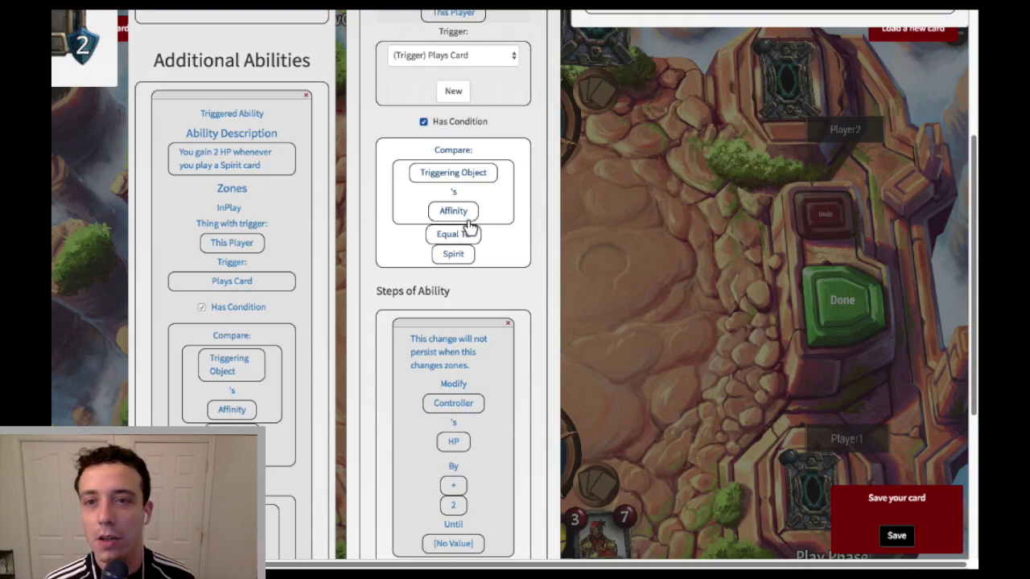
scroll(471, 228, left, 2)
scroll(471, 228, up, 4)
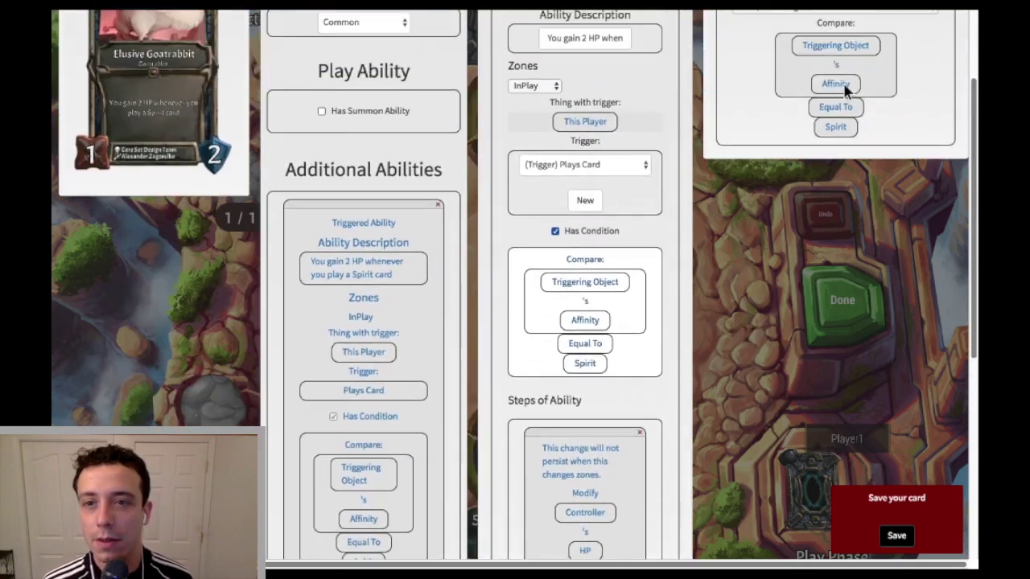
scroll(825, 77, up, 1)
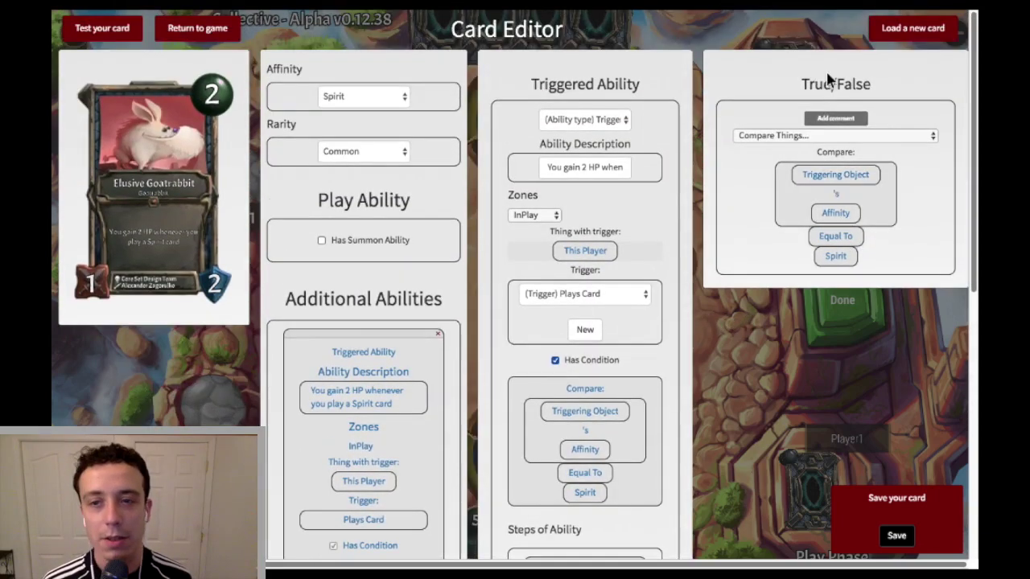
click(807, 210)
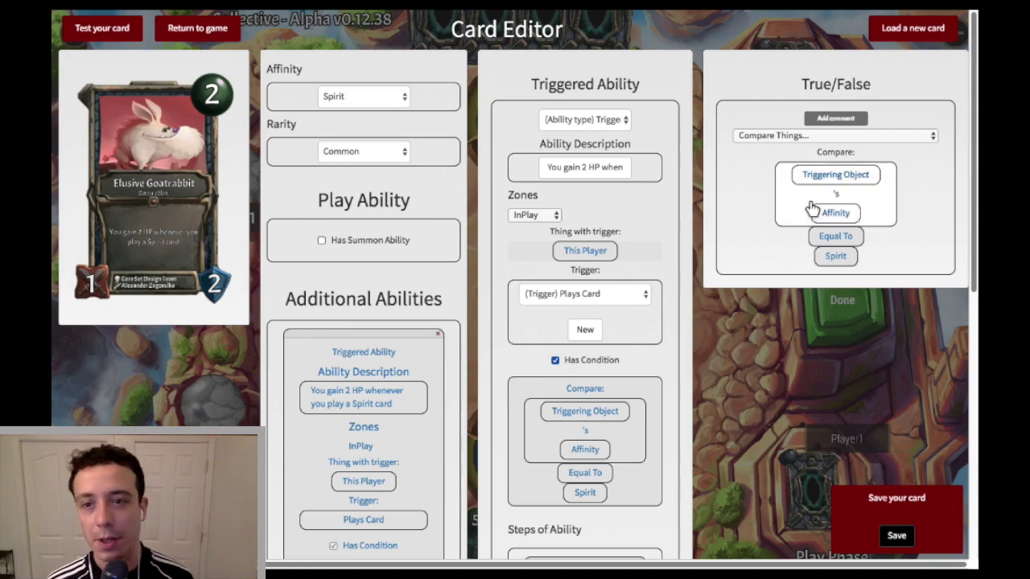
scroll(590, 260, down, 6)
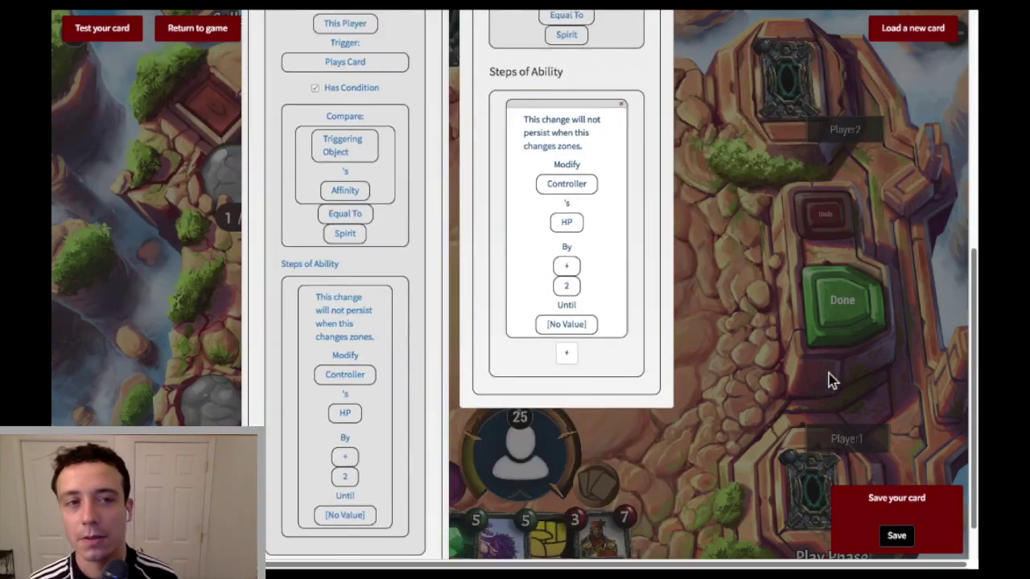
scroll(836, 382, up, 6)
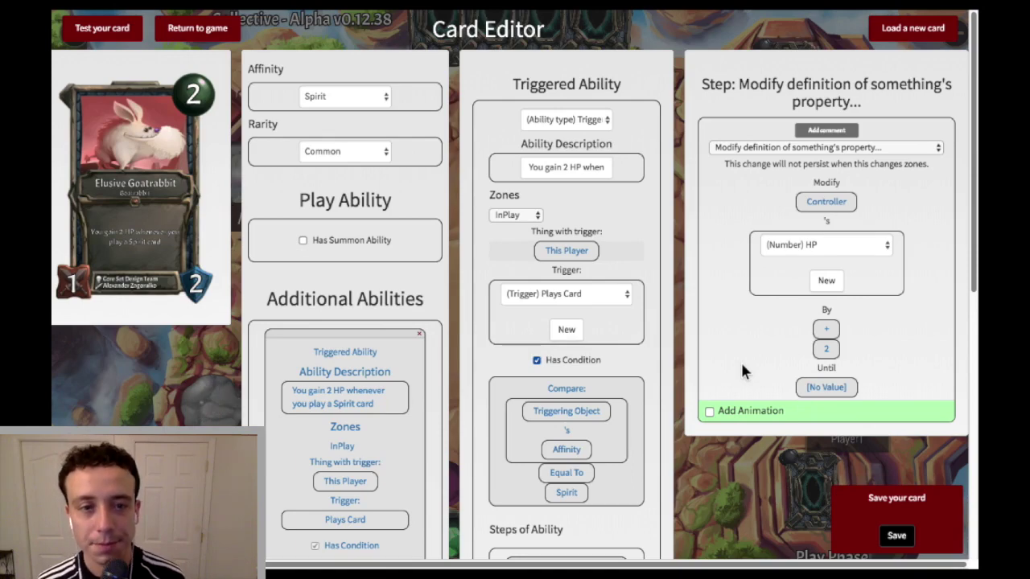
Load Baby Diver from the Collective Core Set gallery and examine its passive Unblockable ability.
scroll(669, 342, down, 10)
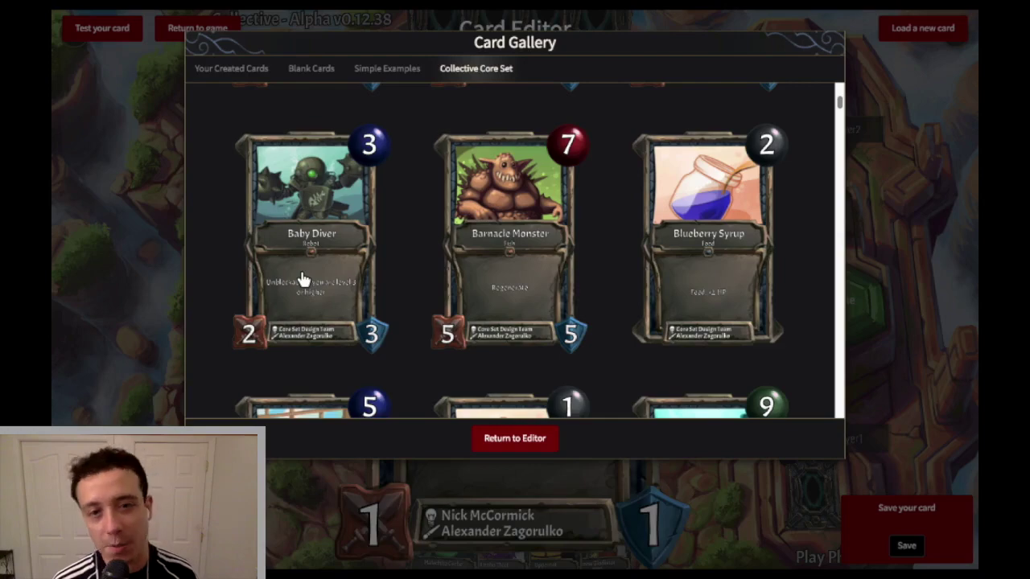
click(303, 275)
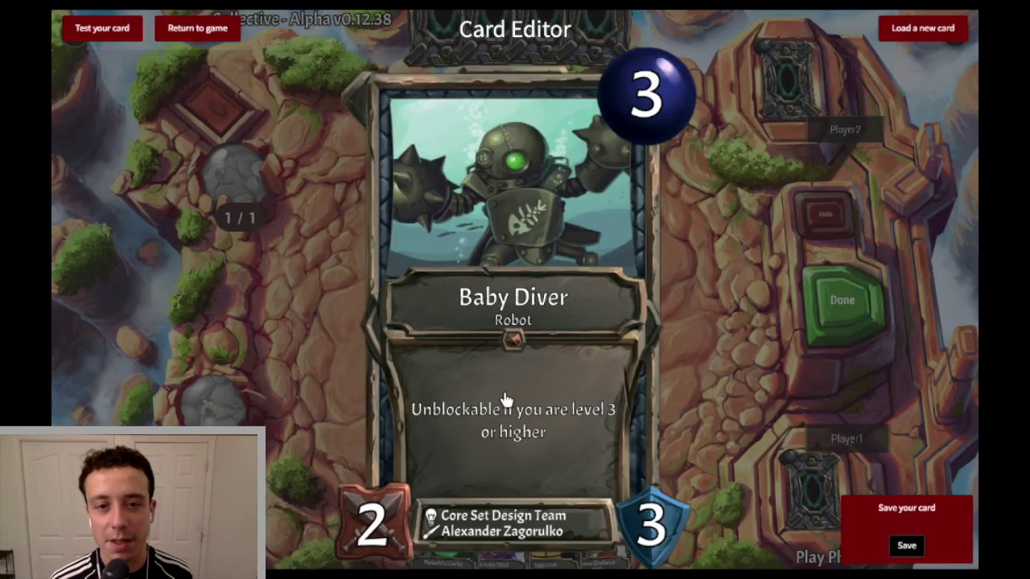
click(539, 434)
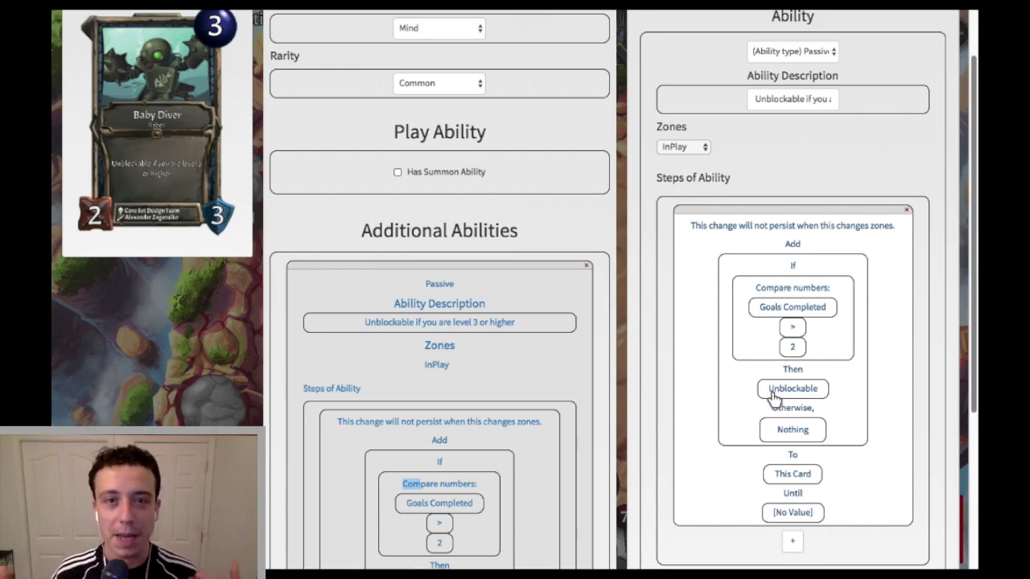
scroll(927, 39, up, 2)
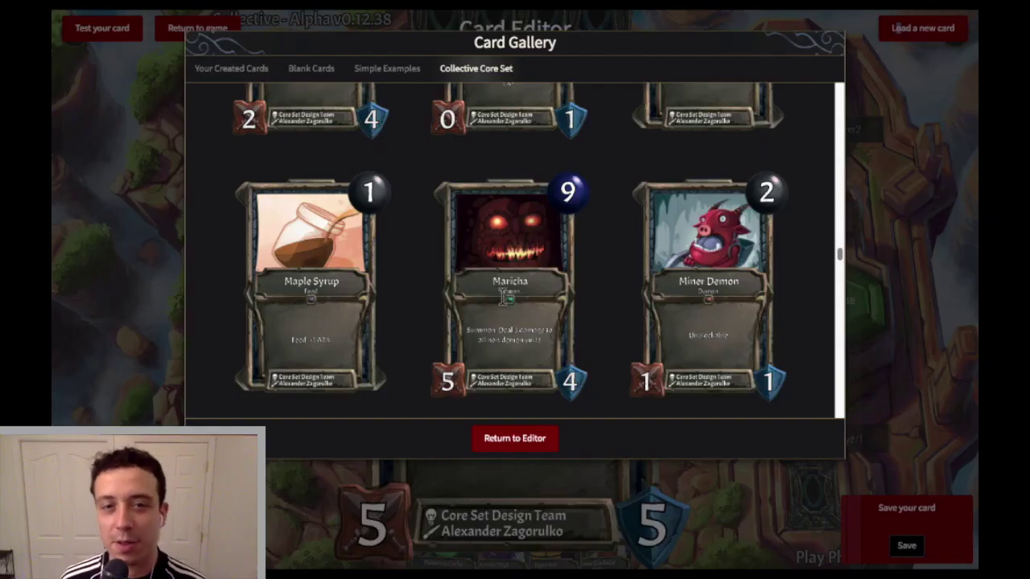
Load Maricha from the Collective Core Set gallery and examine the "Deal damage to..." step of its summon ability.
click(502, 297)
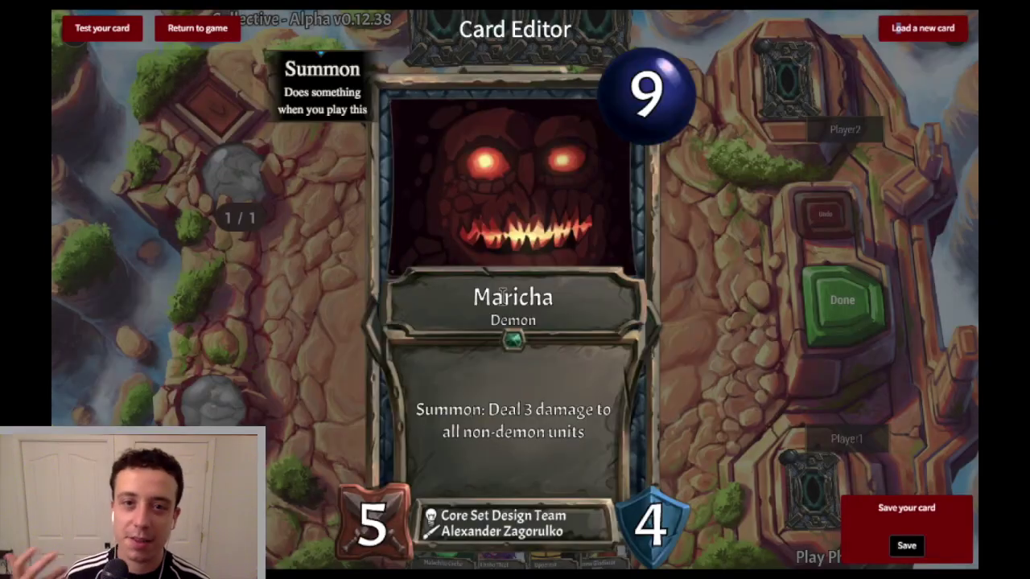
click(561, 455)
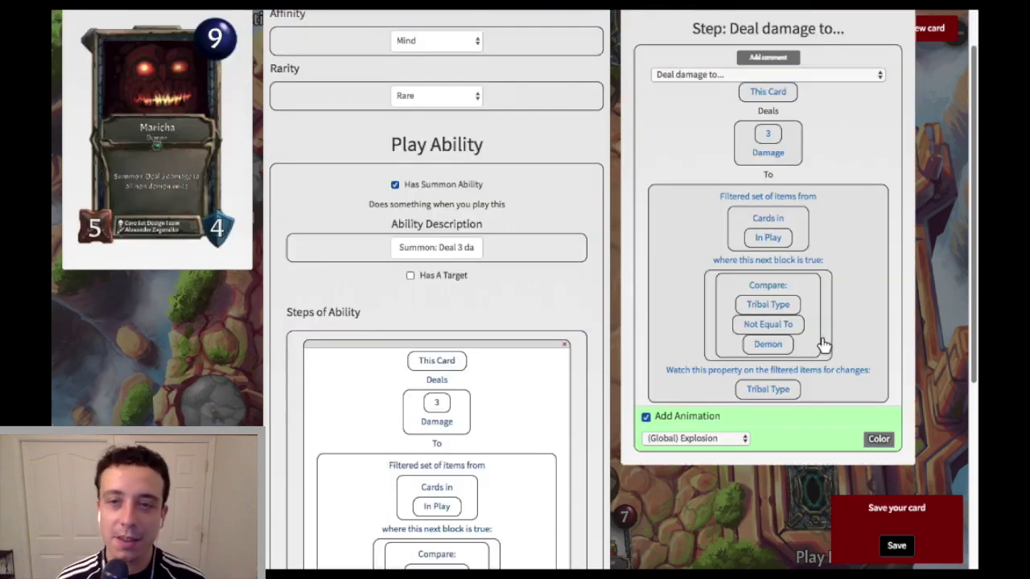
scroll(824, 345, up, 1)
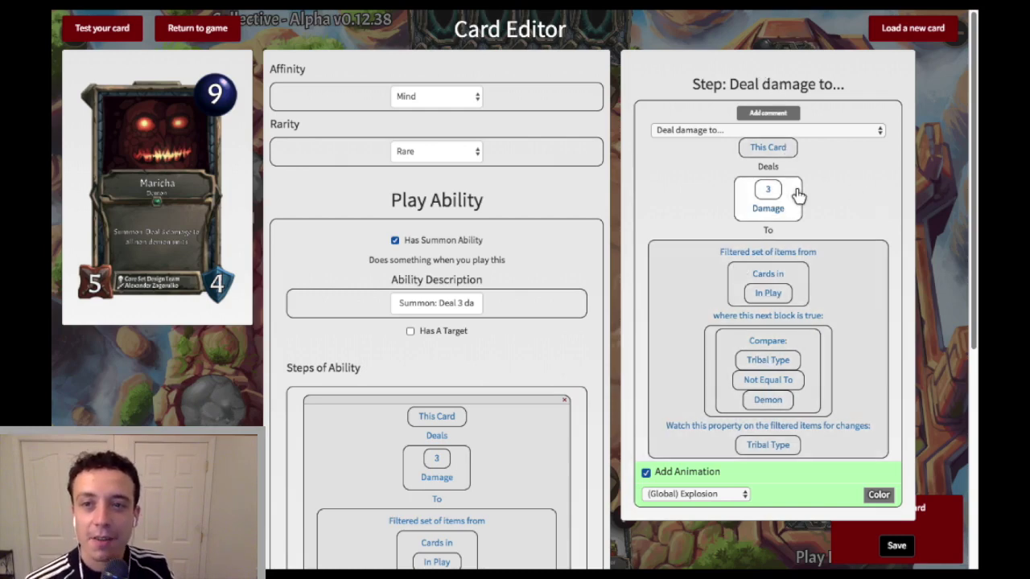
Open the filtered set that Maricha's damage targets and examine its source group, condition and watched property.
click(771, 251)
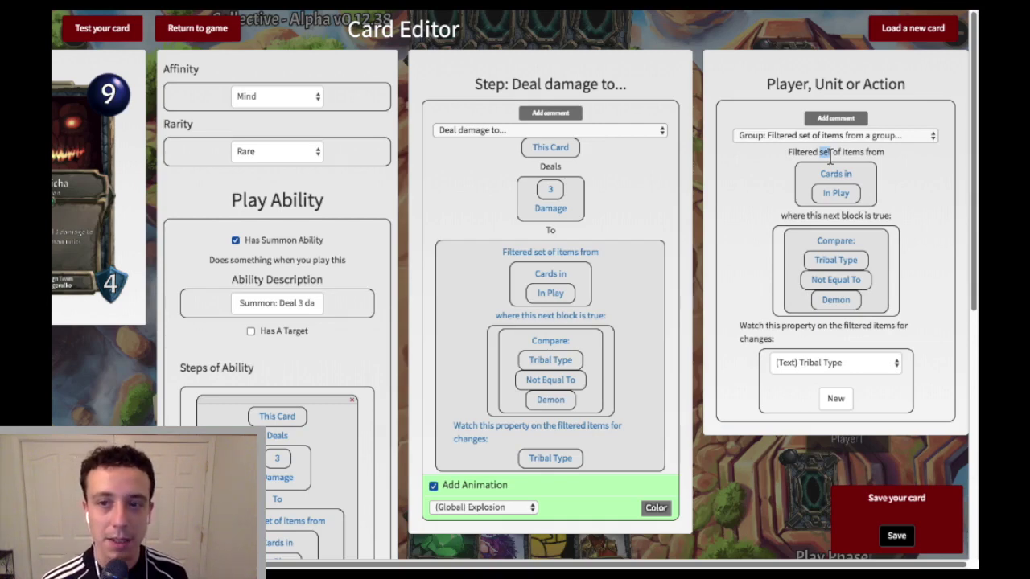
double_click(830, 156)
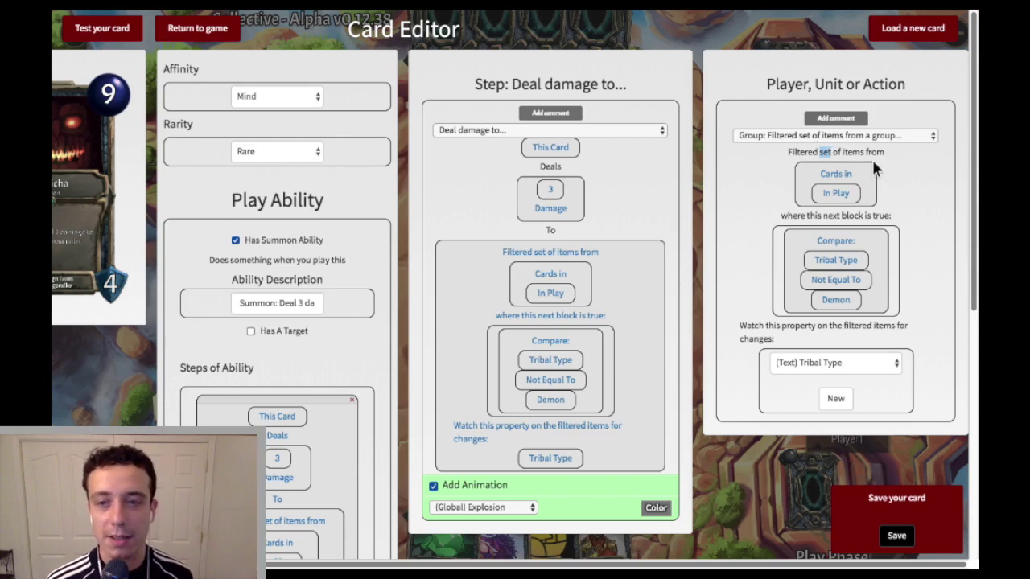
triple_click(862, 153)
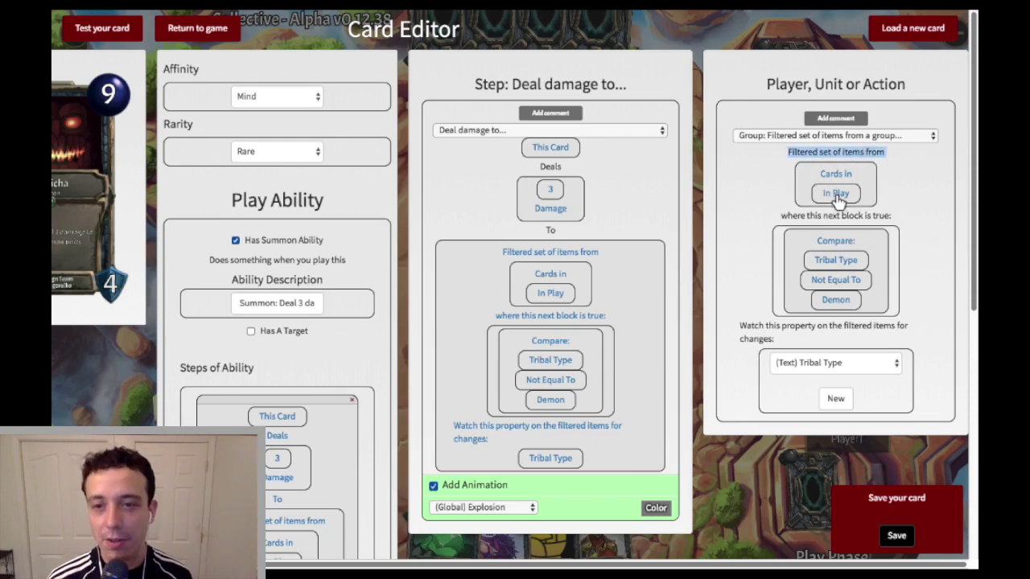
triple_click(874, 215)
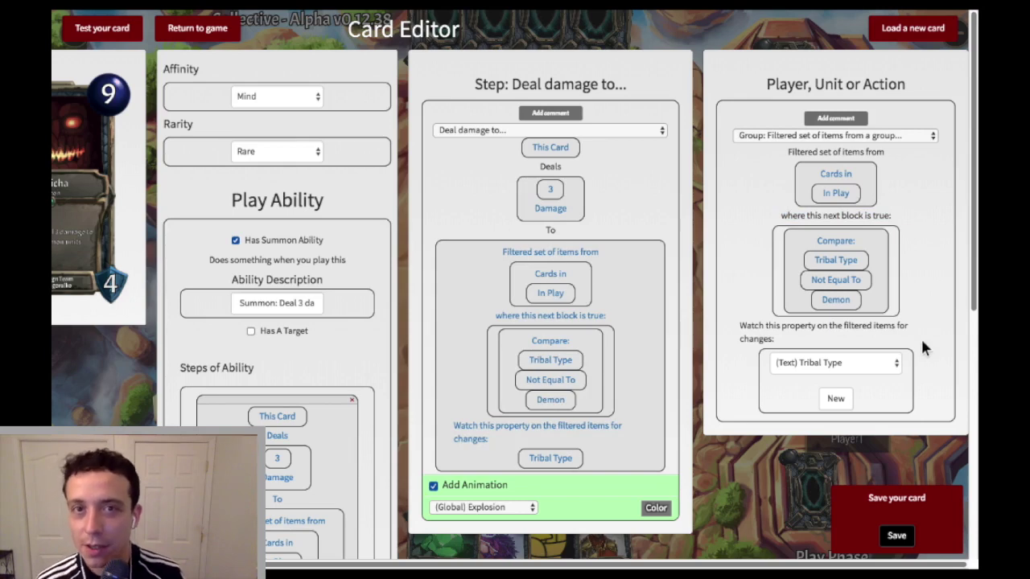
triple_click(808, 330)
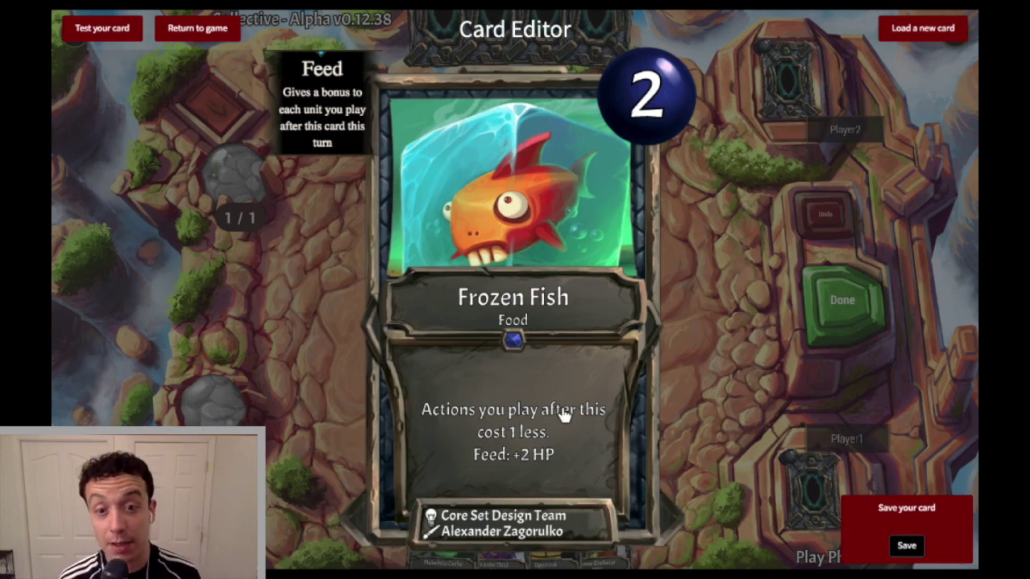
Open Frozen Fish's abilities and examine its Feed ability and its passive cost-reduction ability.
click(536, 464)
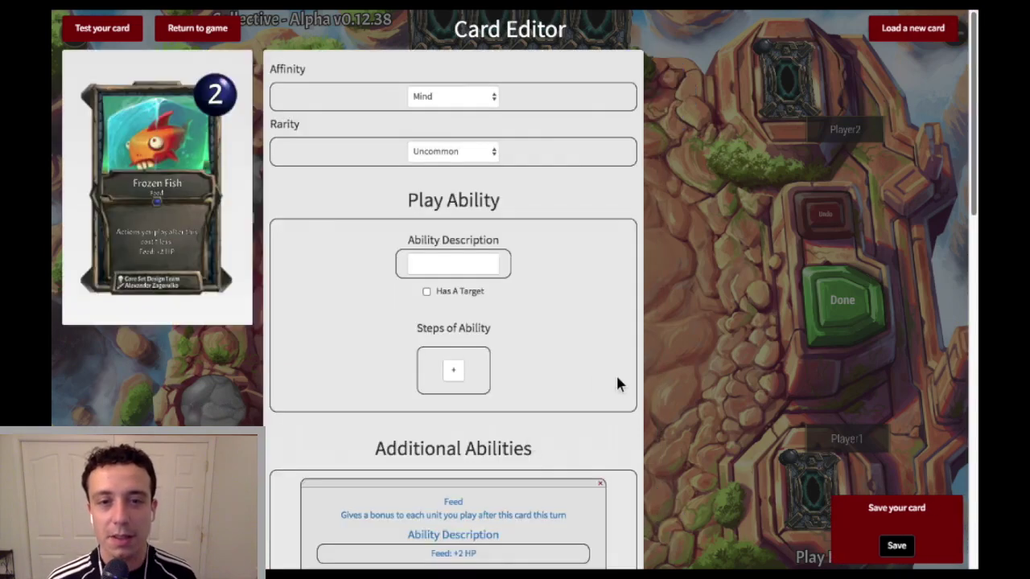
scroll(617, 379, down, 3)
scroll(614, 378, down, 3)
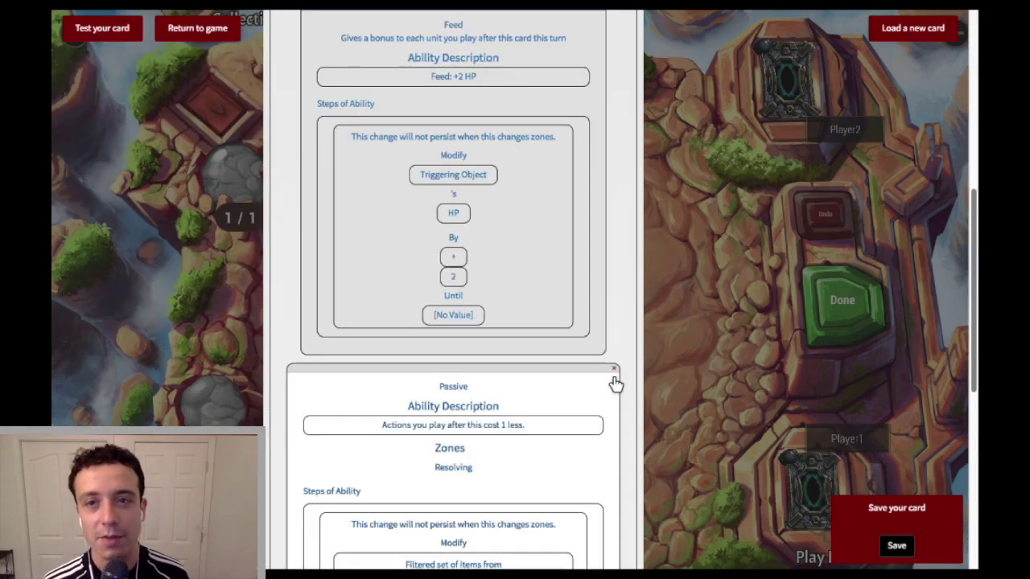
scroll(615, 383, down, 3)
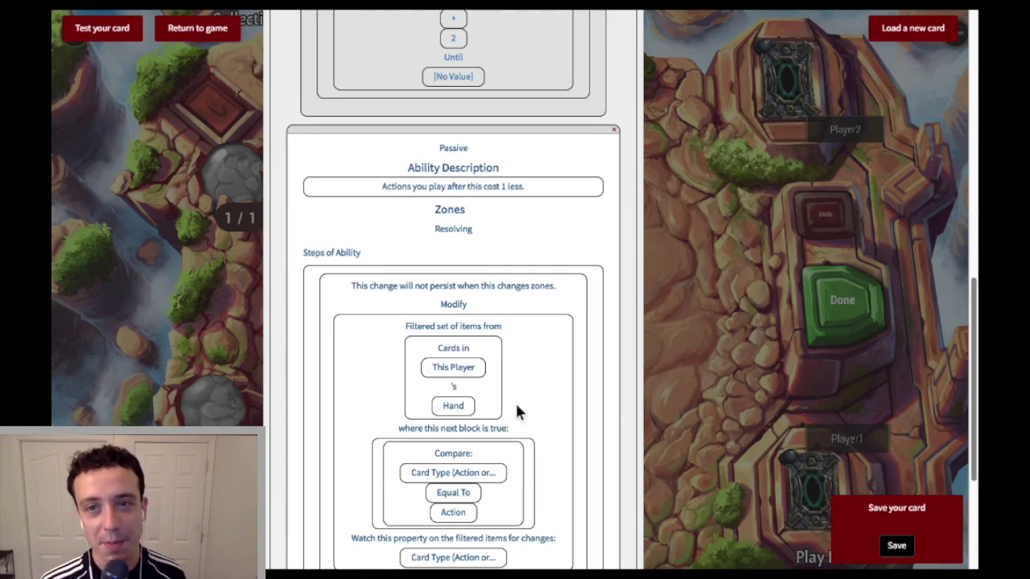
scroll(515, 412, up, 15)
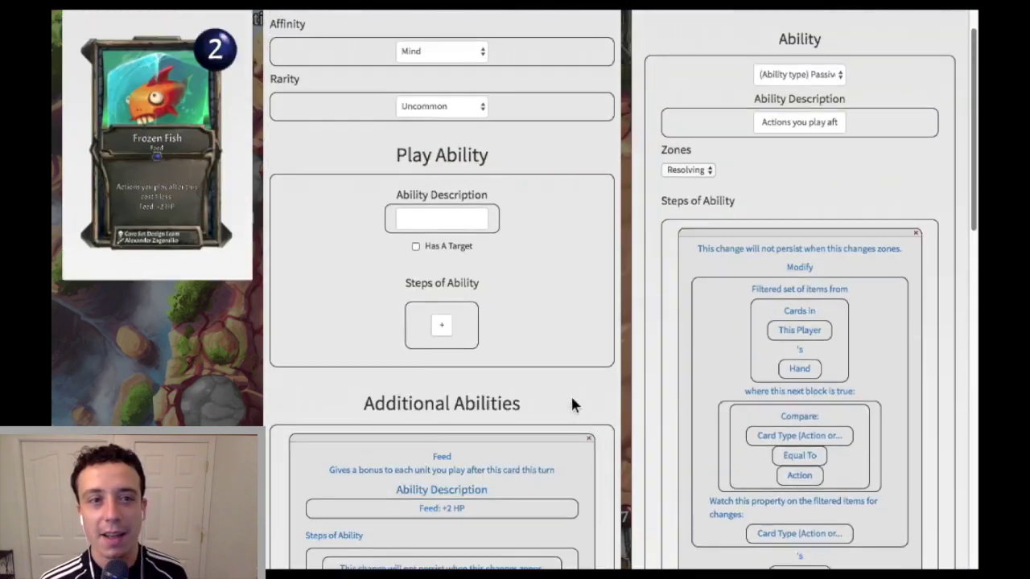
scroll(570, 405, up, 1)
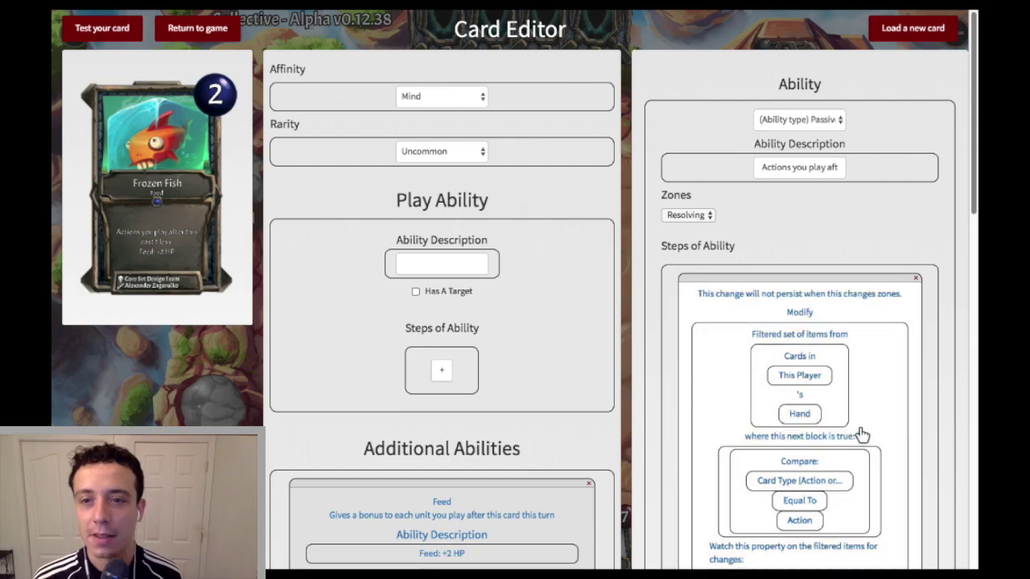
Inspect the filtered set in Frozen Fish's passive step, opening its card type comparison and the filtered thing's property.
scroll(860, 433, right, 2)
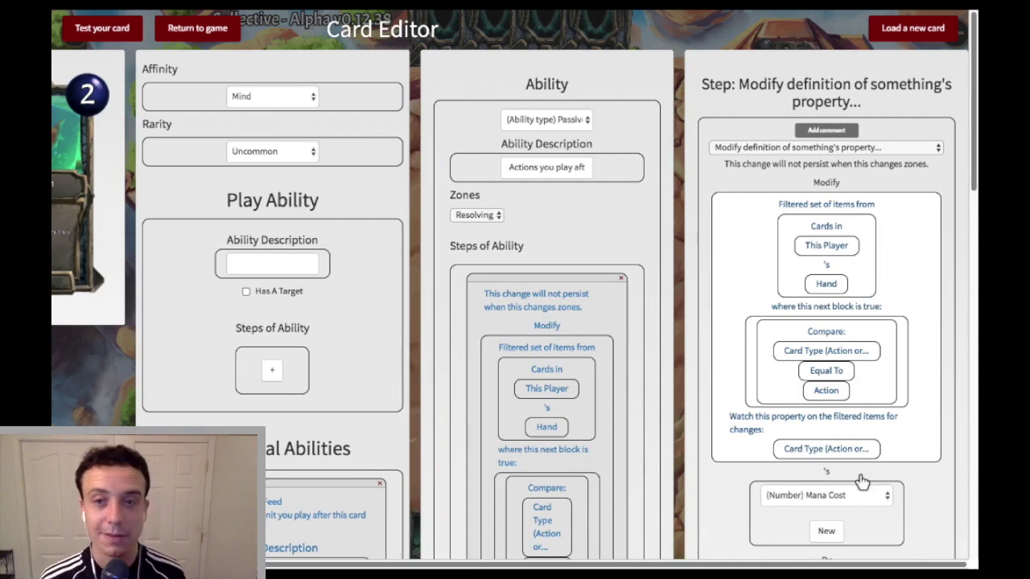
click(835, 407)
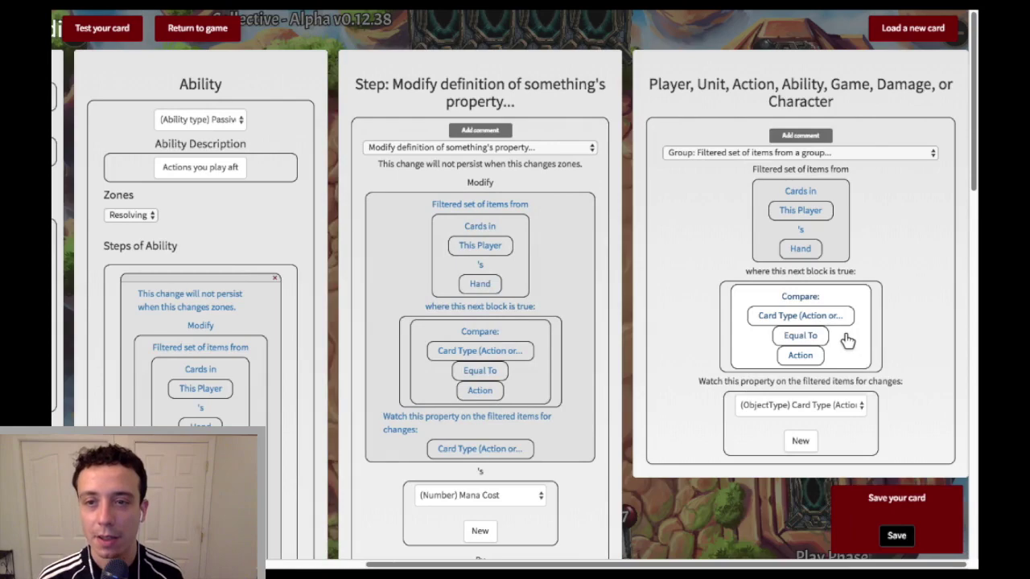
click(847, 333)
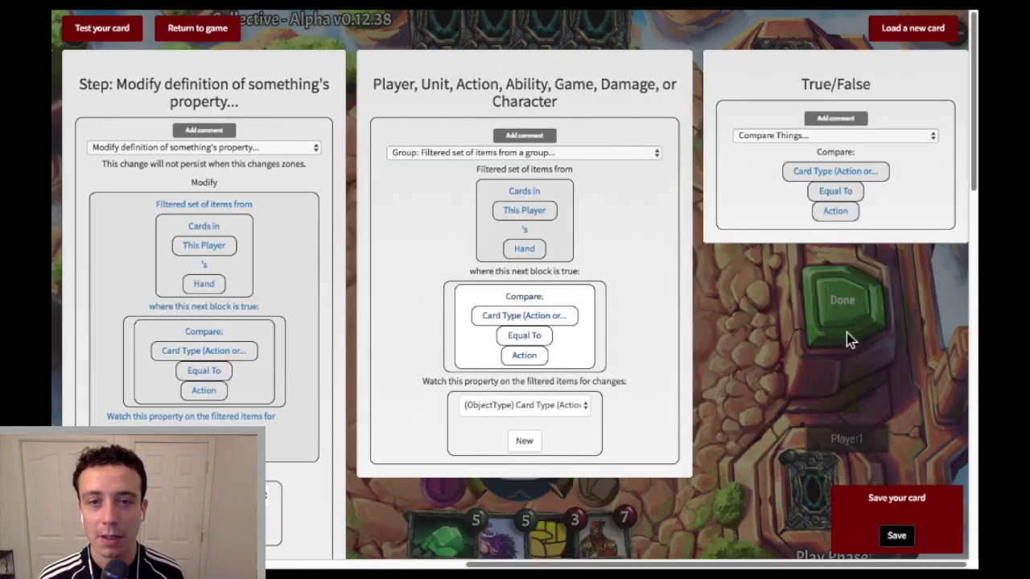
click(844, 181)
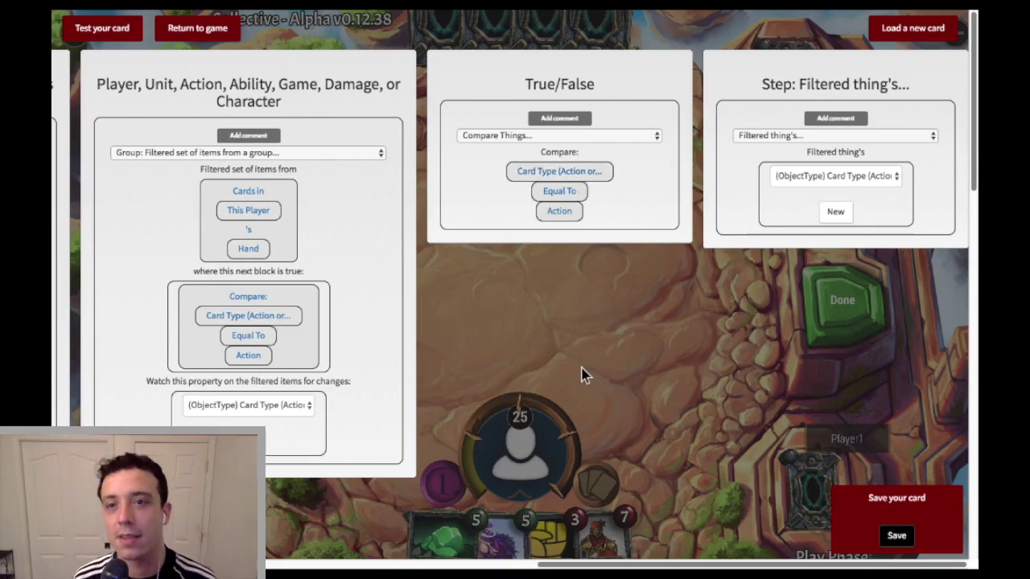
Review the options for the "Filtered thing's" block and its property, leaving Card Type (Action or Unit) selected.
click(841, 131)
click(651, 275)
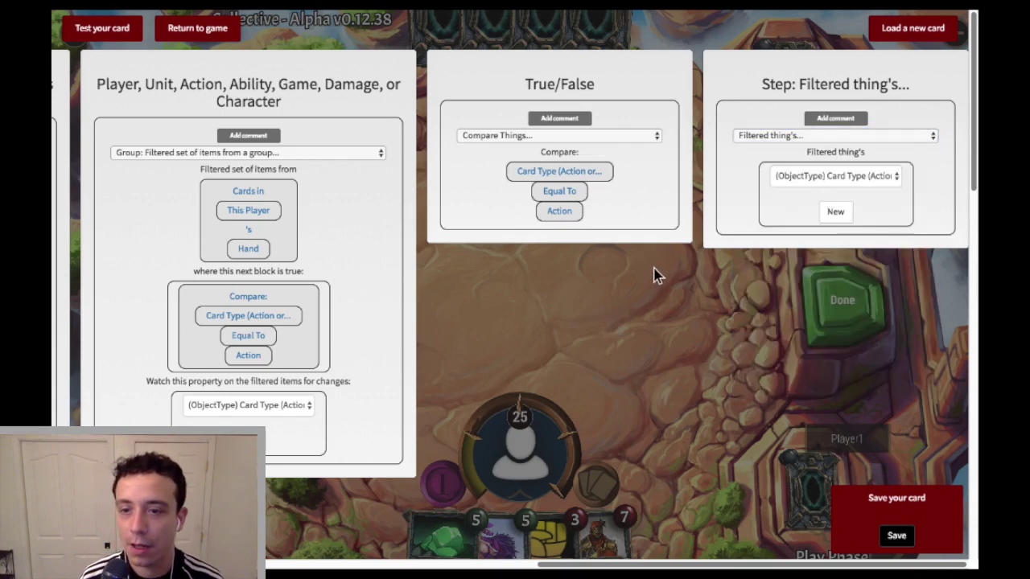
click(851, 174)
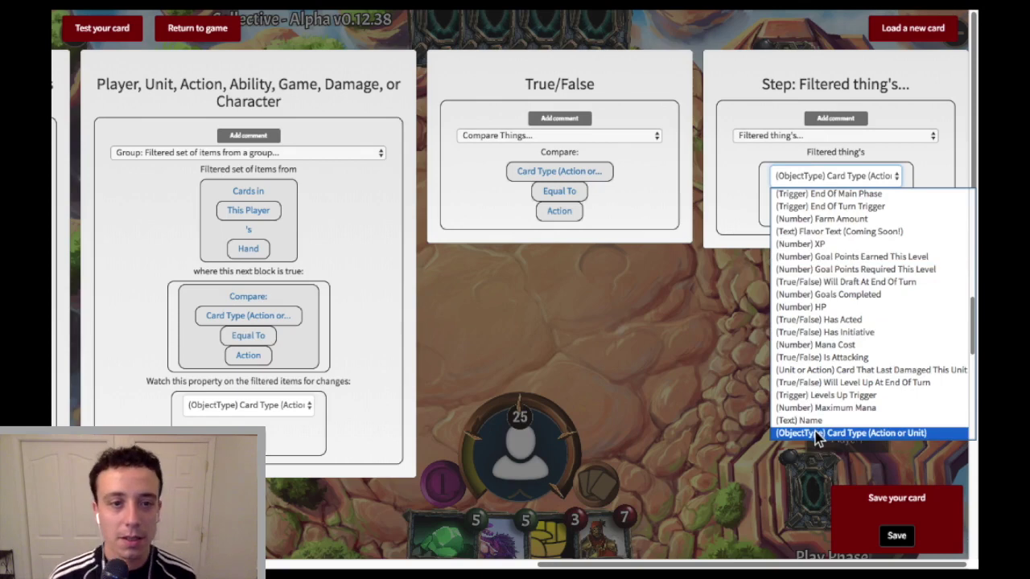
click(641, 411)
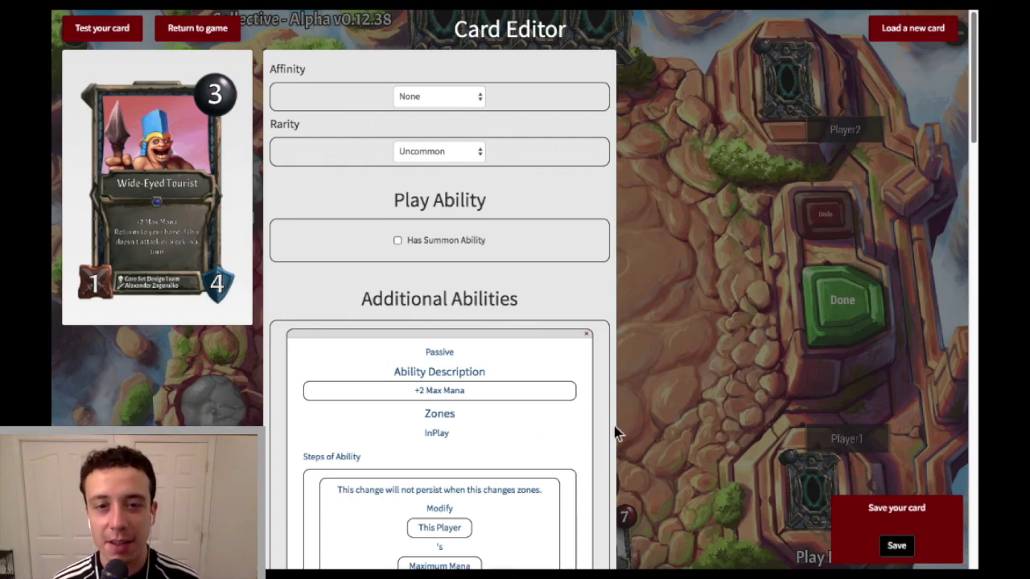
View the full Wide-Eyed Tourist card, and reopen its ability editor from the rules text.
click(207, 236)
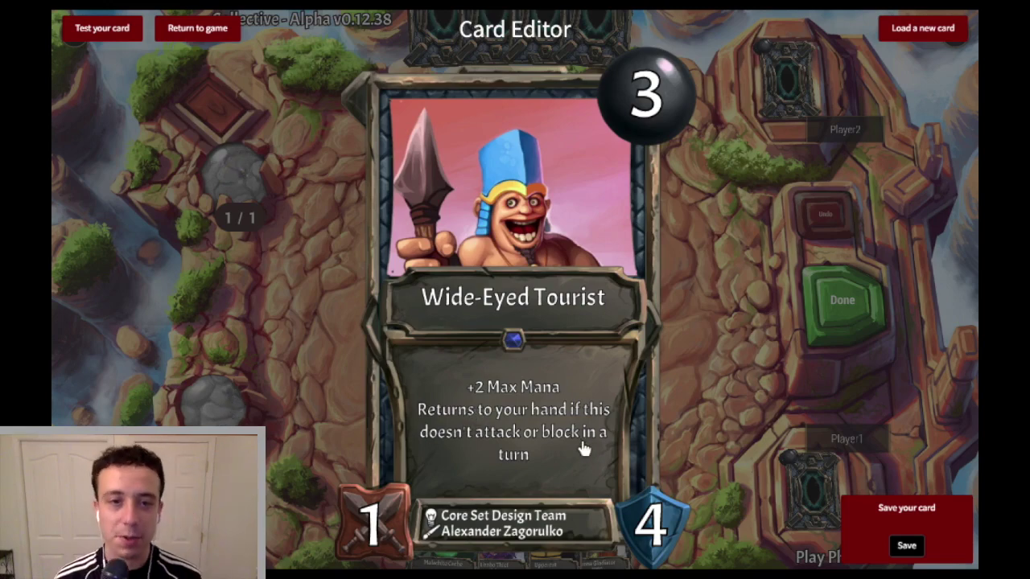
click(499, 482)
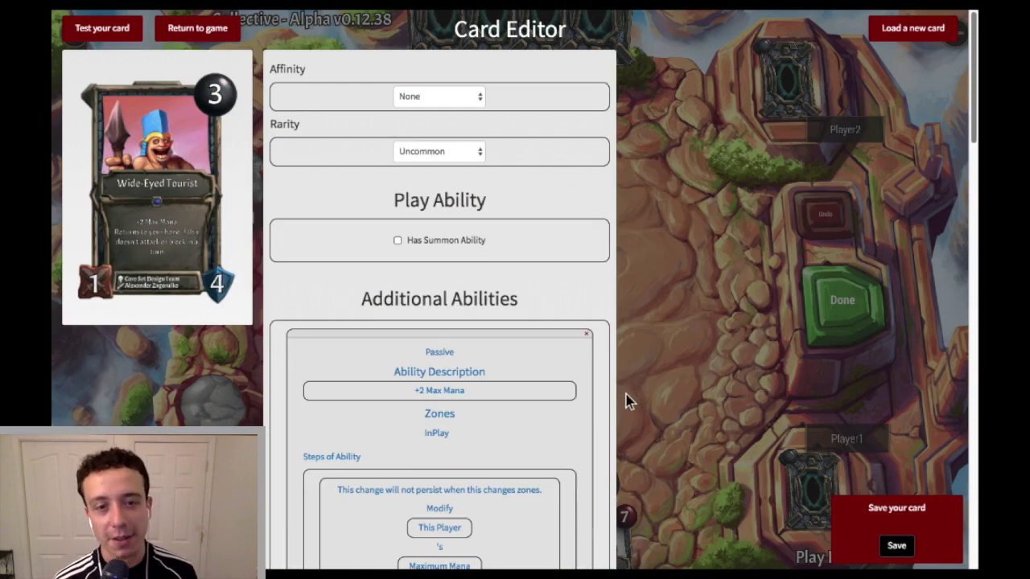
Read through Wide-Eyed Tourist's additional abilities, from the +2 Max Mana passive to the End Of Turn triggered ability.
scroll(632, 404, down, 3)
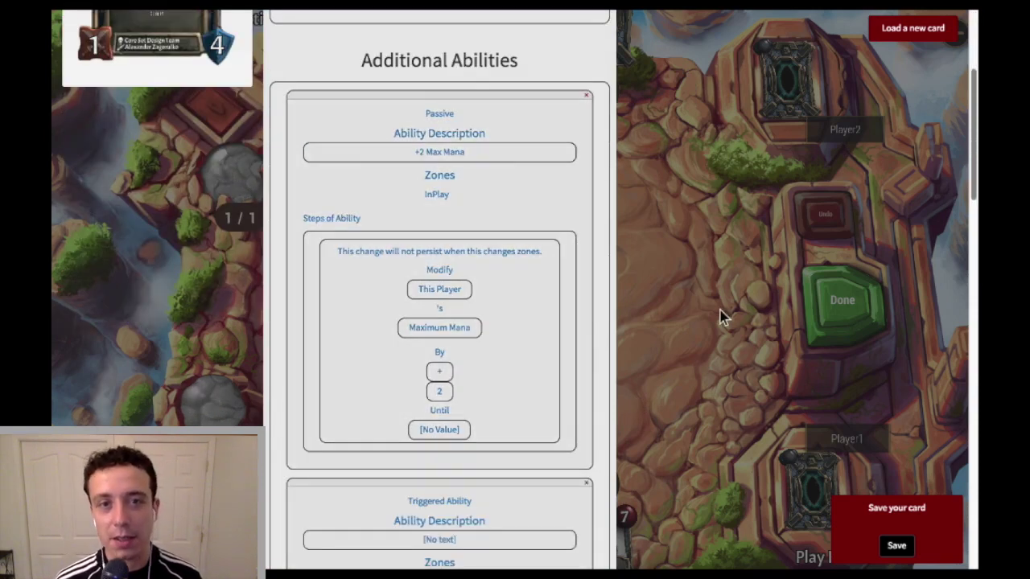
scroll(710, 313, down, 3)
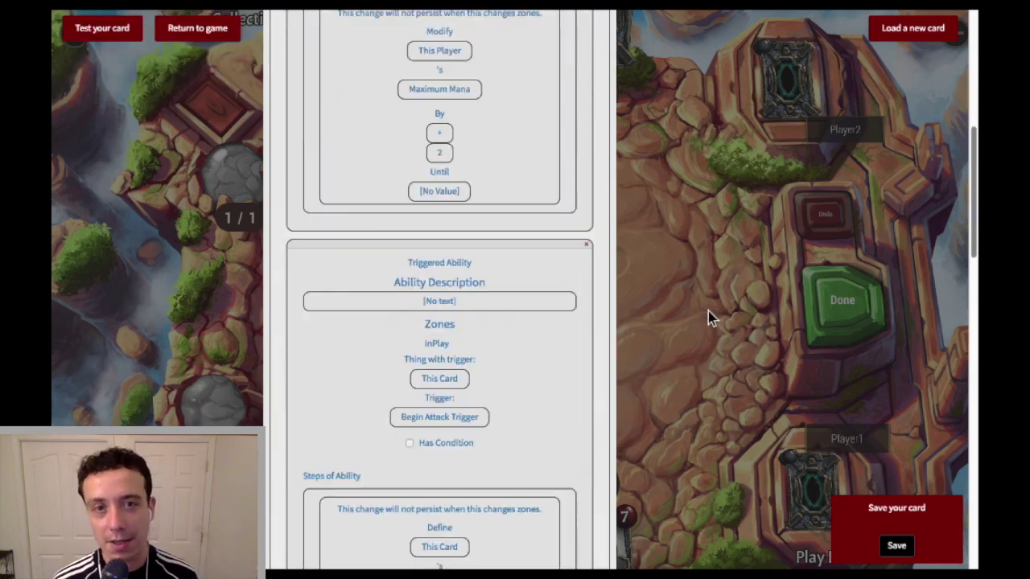
scroll(707, 316, down, 3)
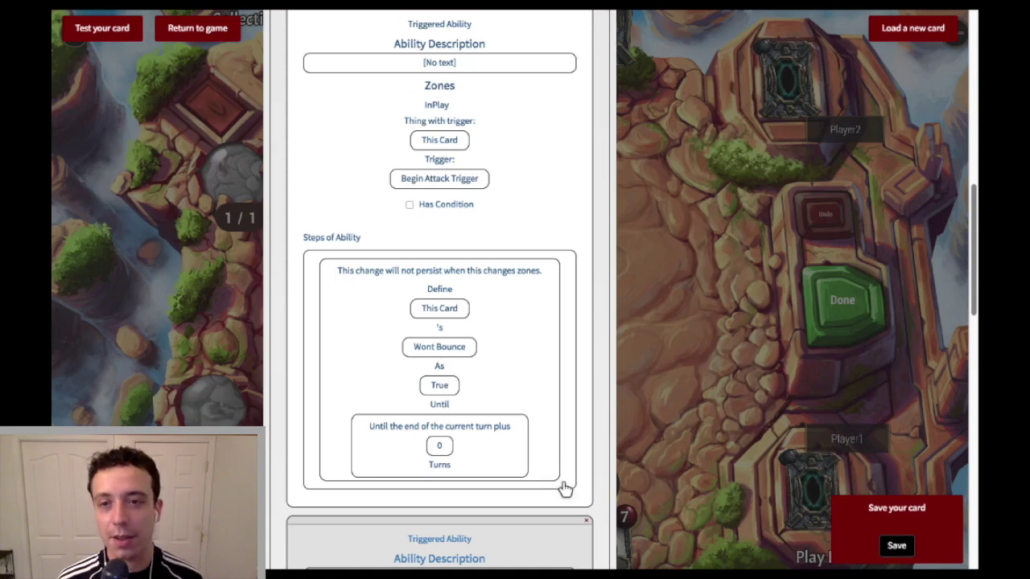
scroll(610, 457, down, 10)
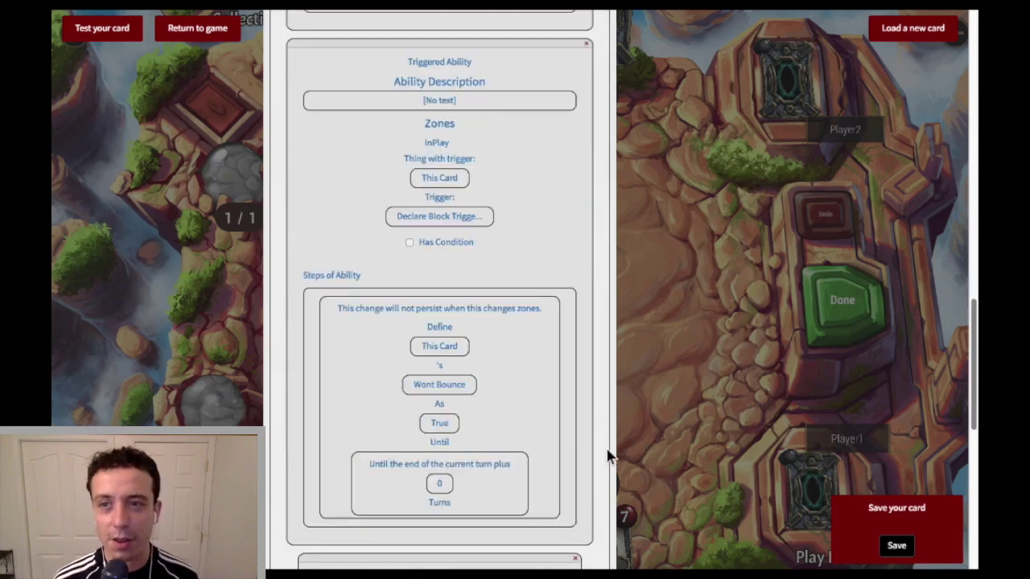
scroll(610, 454, down, 3)
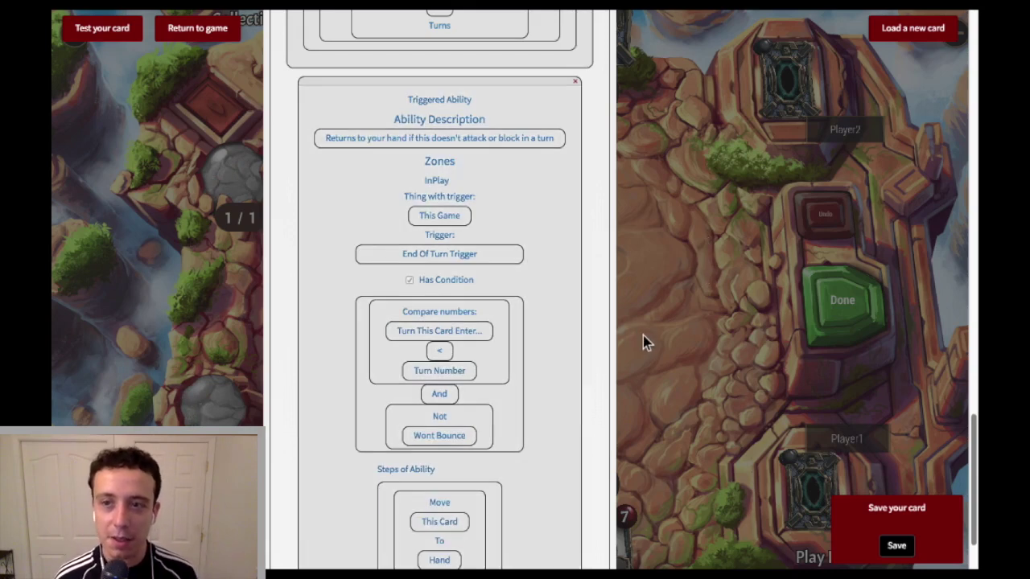
Return to the Begin Attack triggered ability and examine its trigger, Wont Bounce definition and duration.
scroll(646, 336, up, 10)
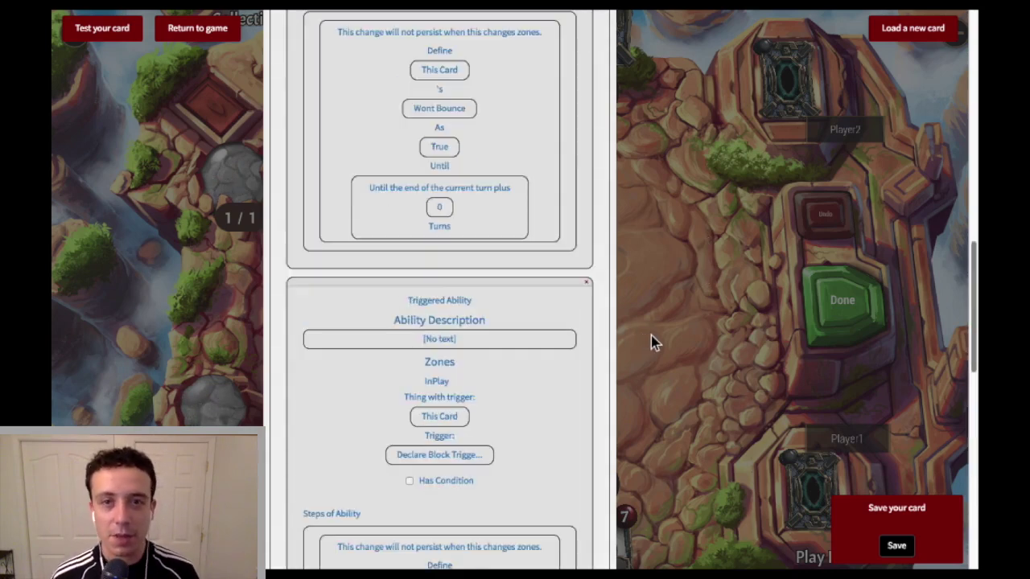
scroll(649, 334, up, 3)
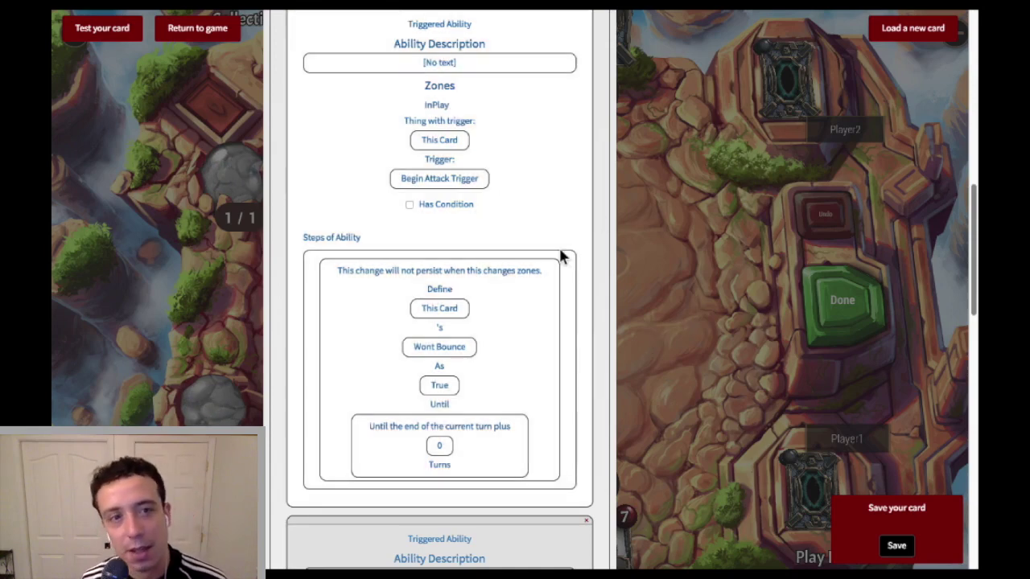
scroll(556, 265, up, 1)
scroll(555, 265, up, 20)
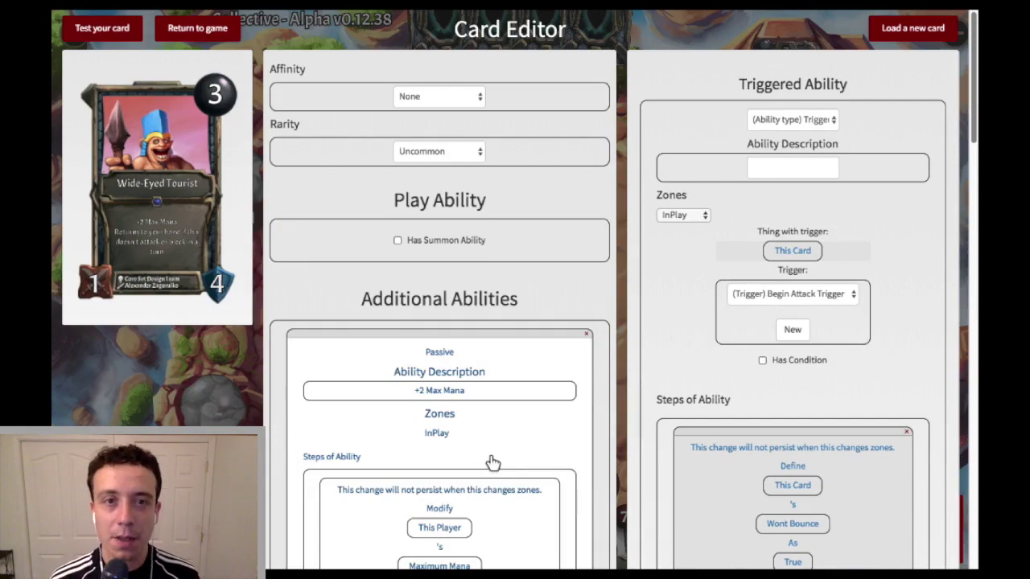
scroll(496, 458, down, 10)
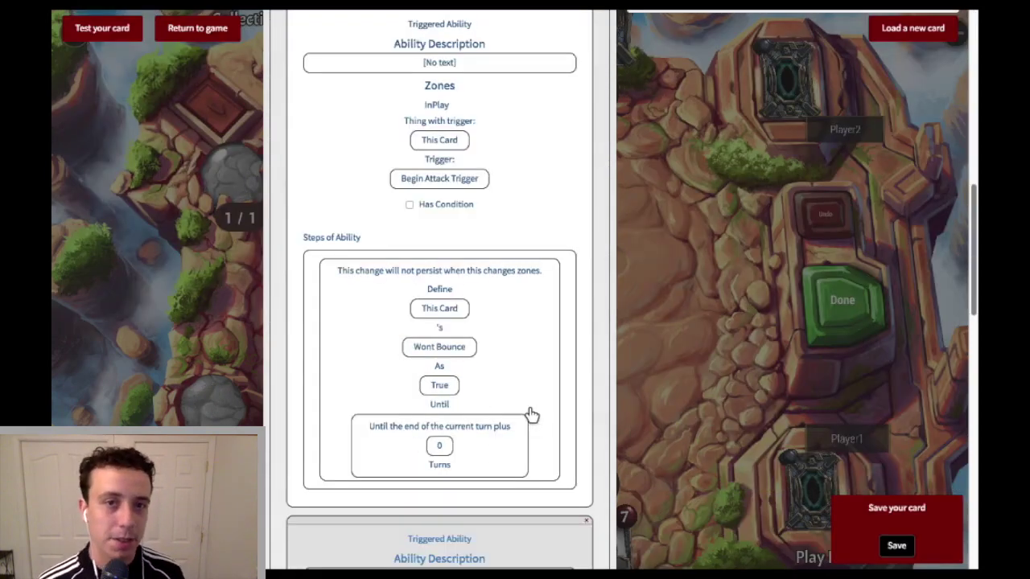
scroll(534, 414, up, 3)
scroll(533, 413, down, 3)
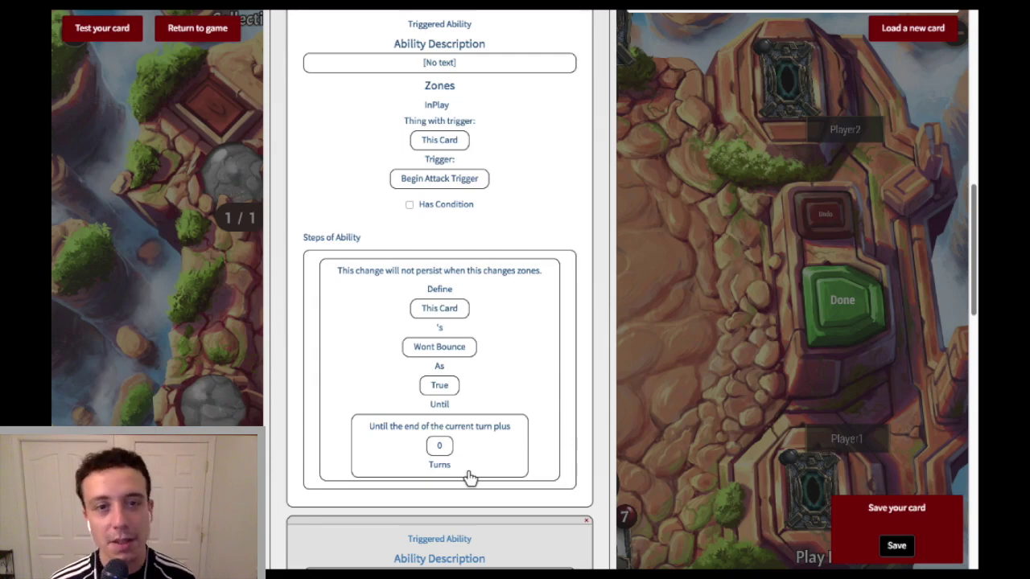
Examine the Declare Block triggered ability, and the End Of Turn ability's condition and its step moving the card to hand.
scroll(482, 466, down, 3)
scroll(507, 457, down, 6)
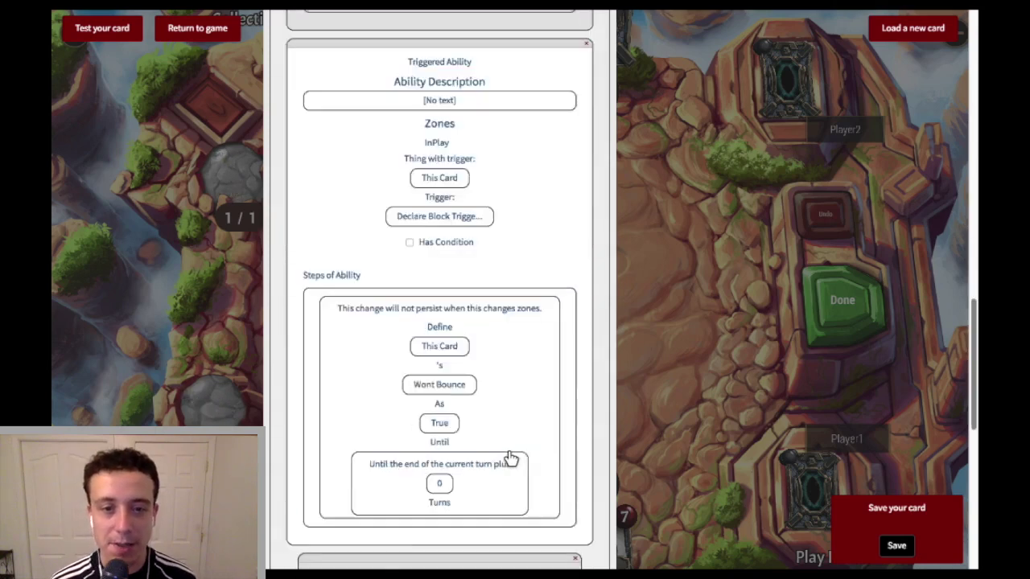
scroll(513, 460, up, 3)
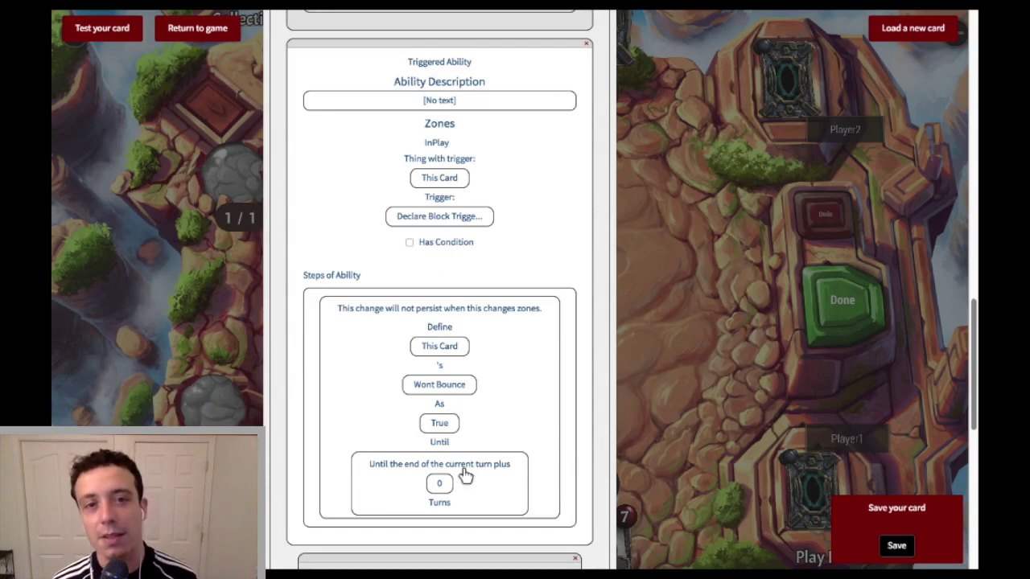
scroll(487, 444, down, 5)
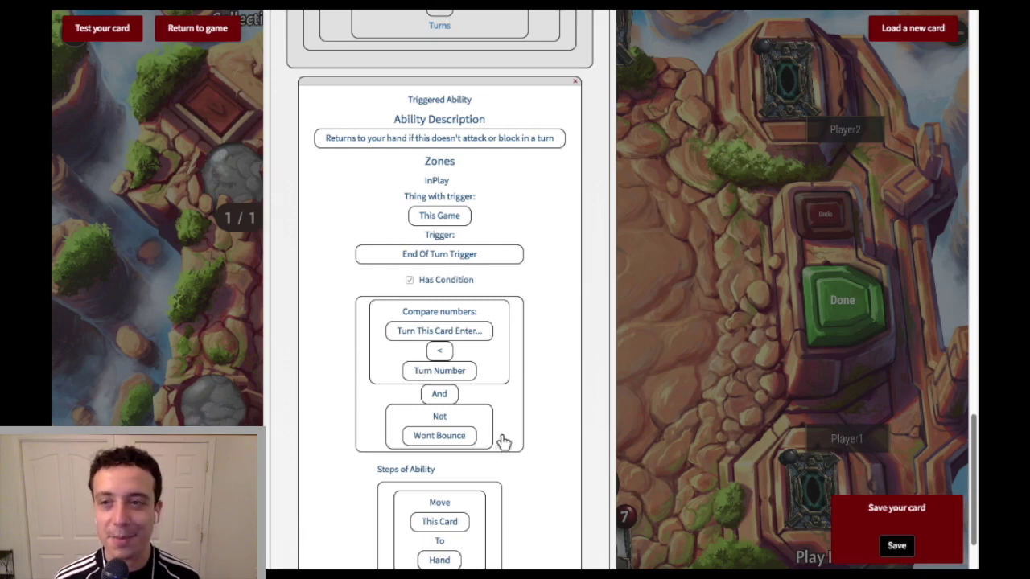
scroll(503, 422, down, 1)
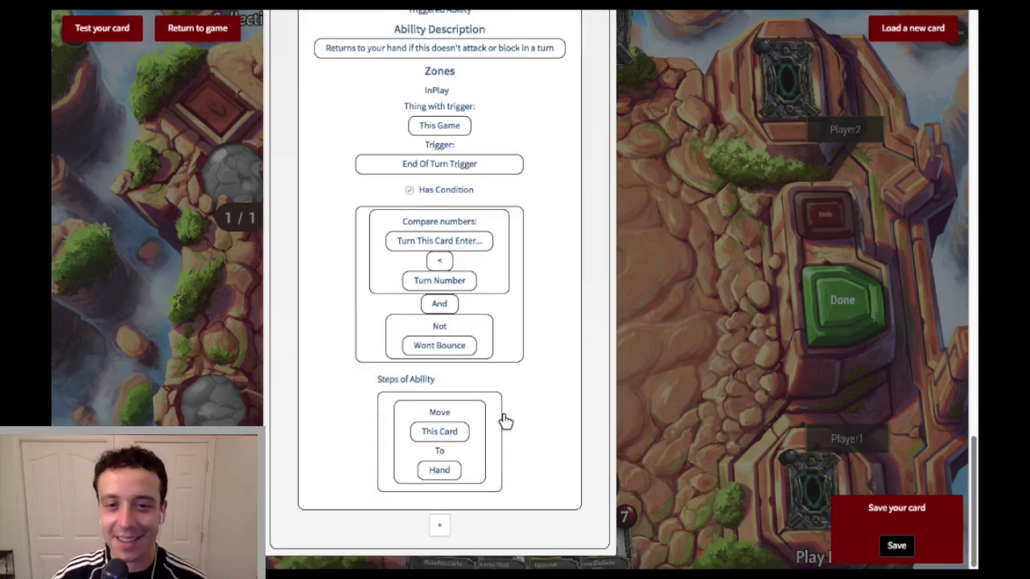